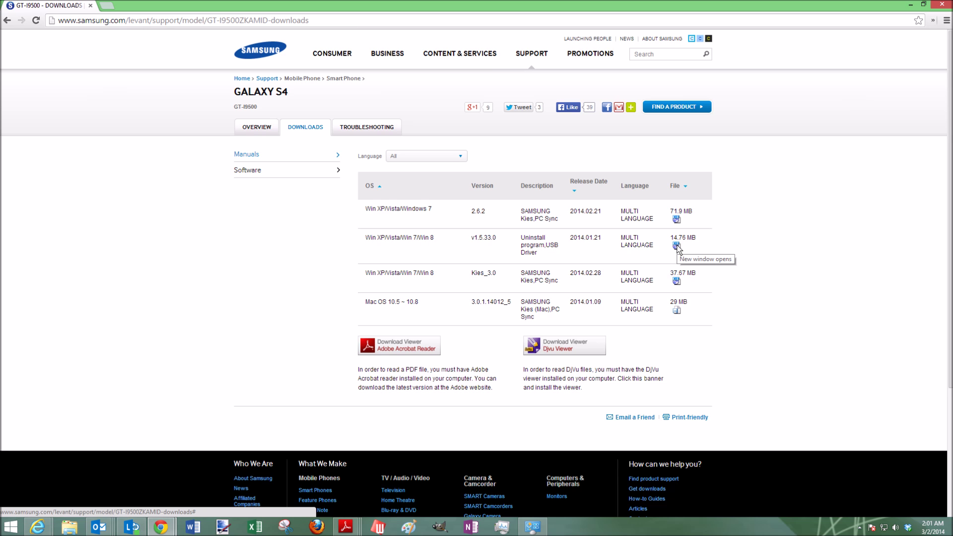
Open File Explorer from the taskbar over the Galaxy S4 downloads page
left_click(70, 525)
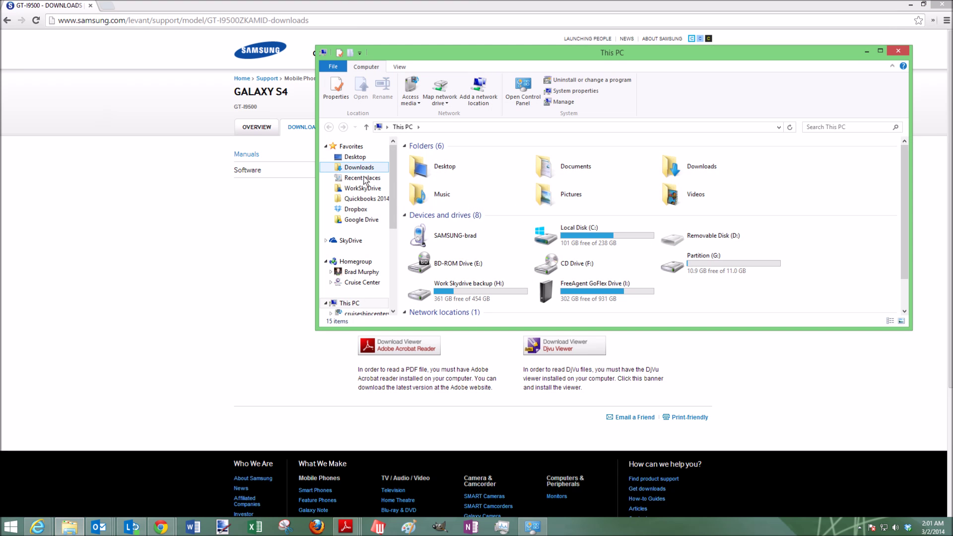
Run SAMSUNG_USB_Driver_for_Mobile_Phones from the Downloads folder
left_click(360, 167)
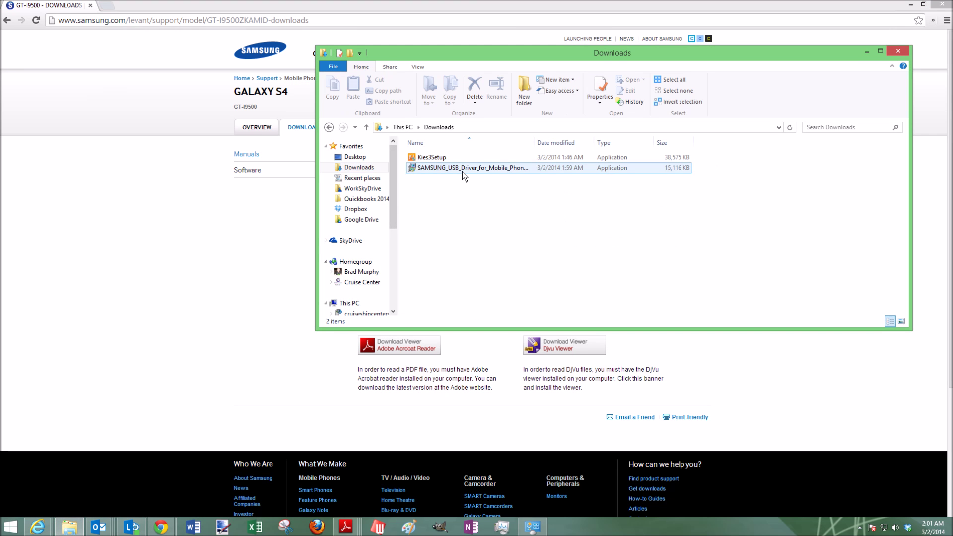
mouse_move(464, 168)
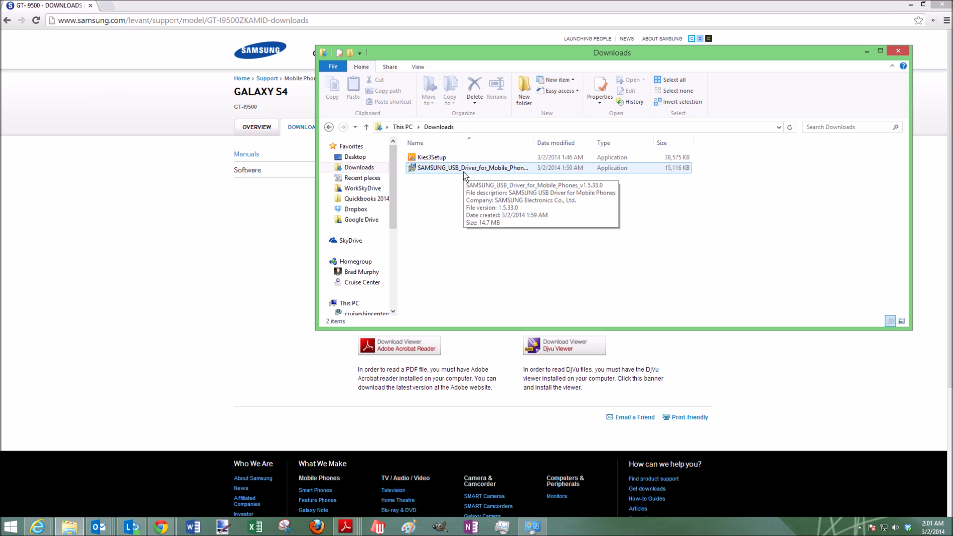
left_click(445, 169)
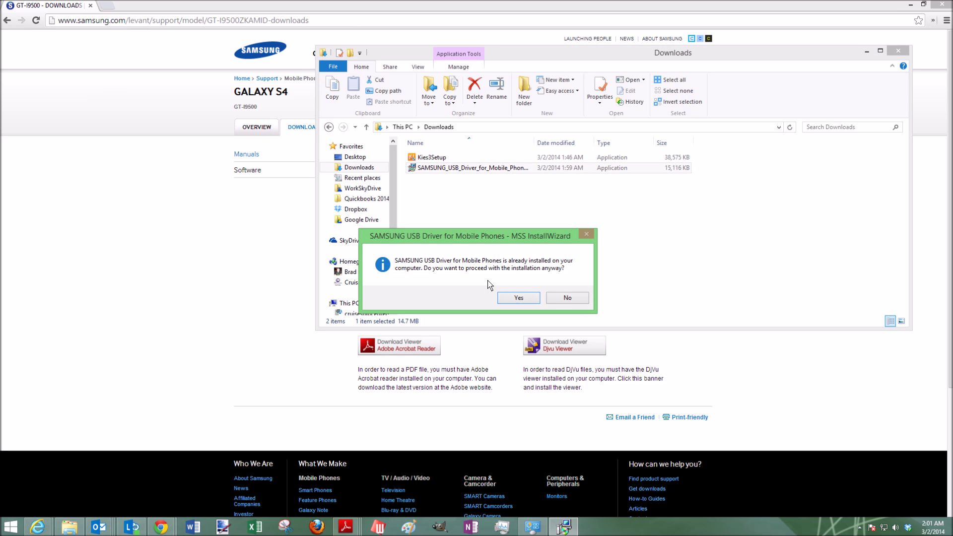
Confirm reinstalling the already-installed driver to reach the V1.5.33.0 welcome screen
left_click(519, 300)
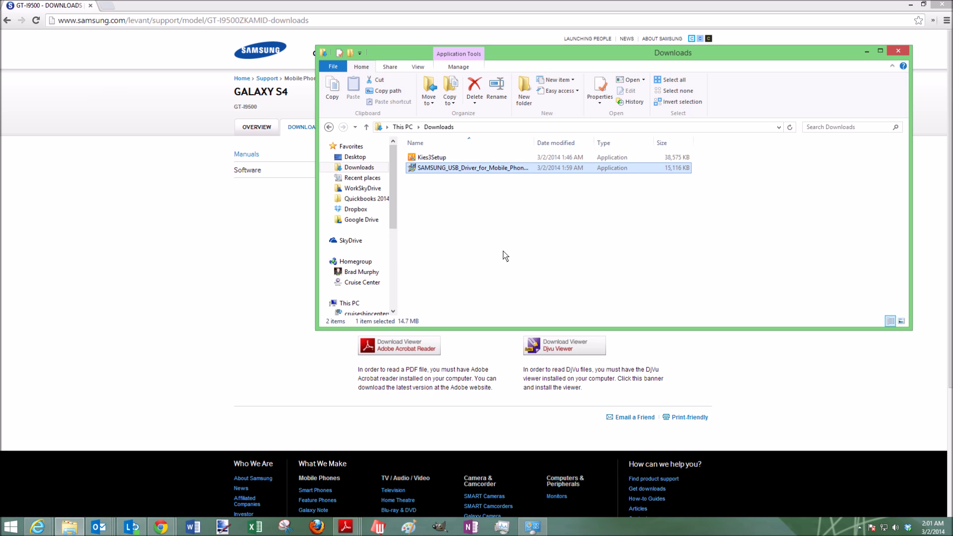
key("Return")
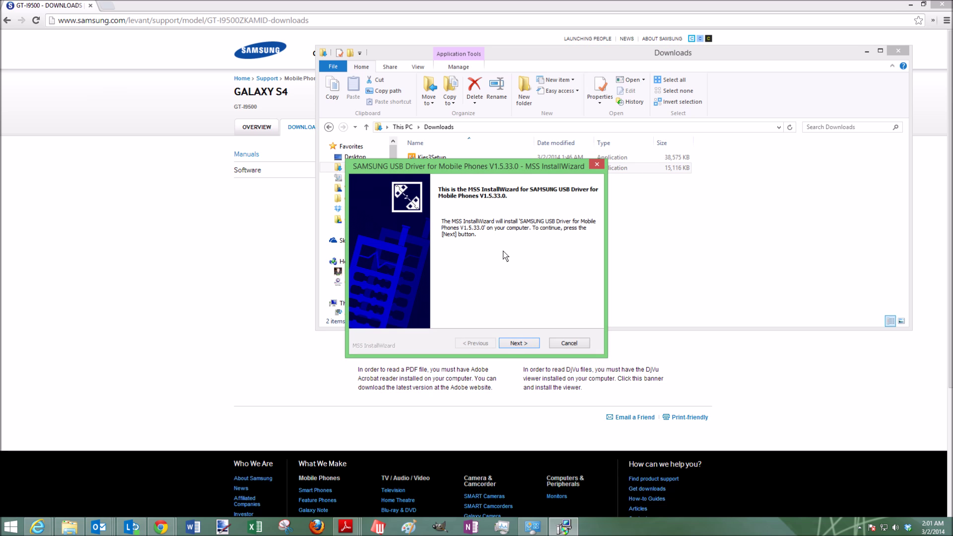